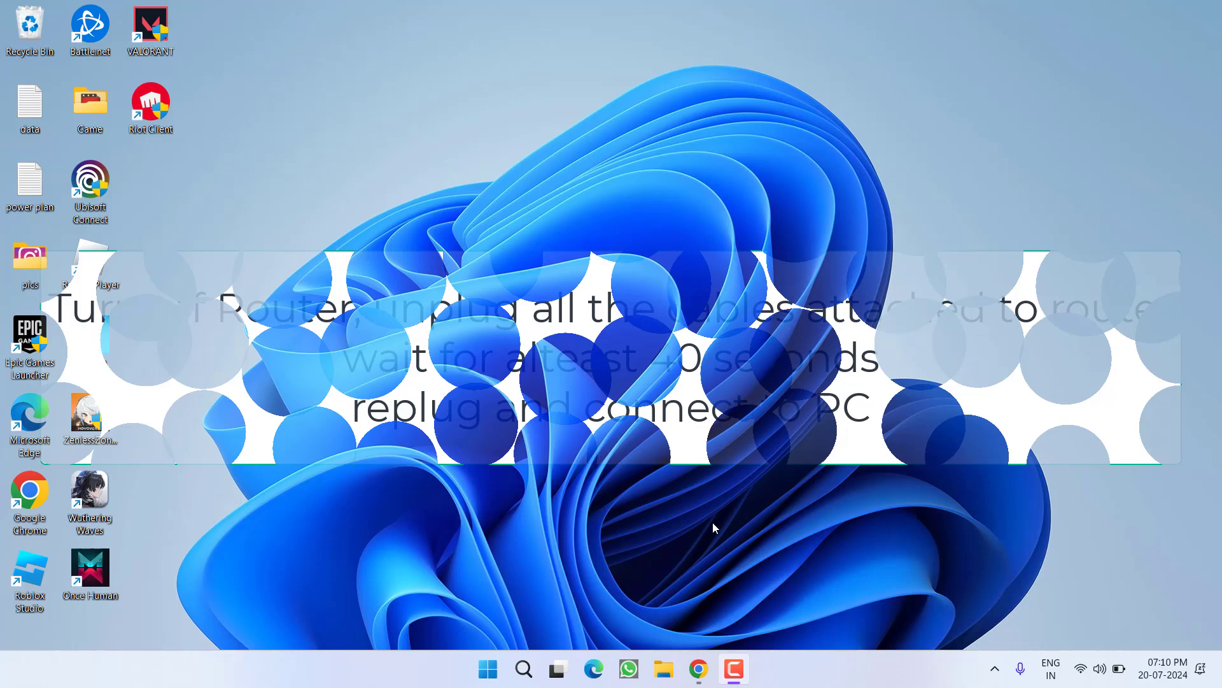
- Bring the Proton VPN page in Chrome back up, then minimize Chrome to show the desktop
click(698, 668)
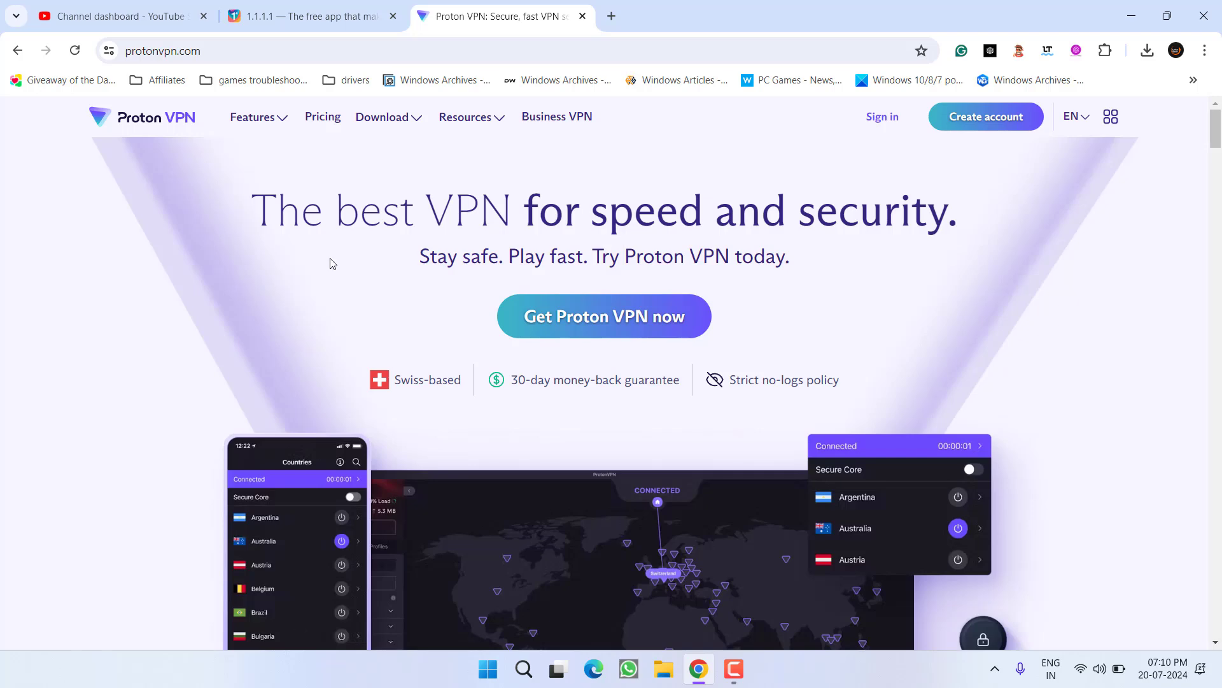
click(1126, 16)
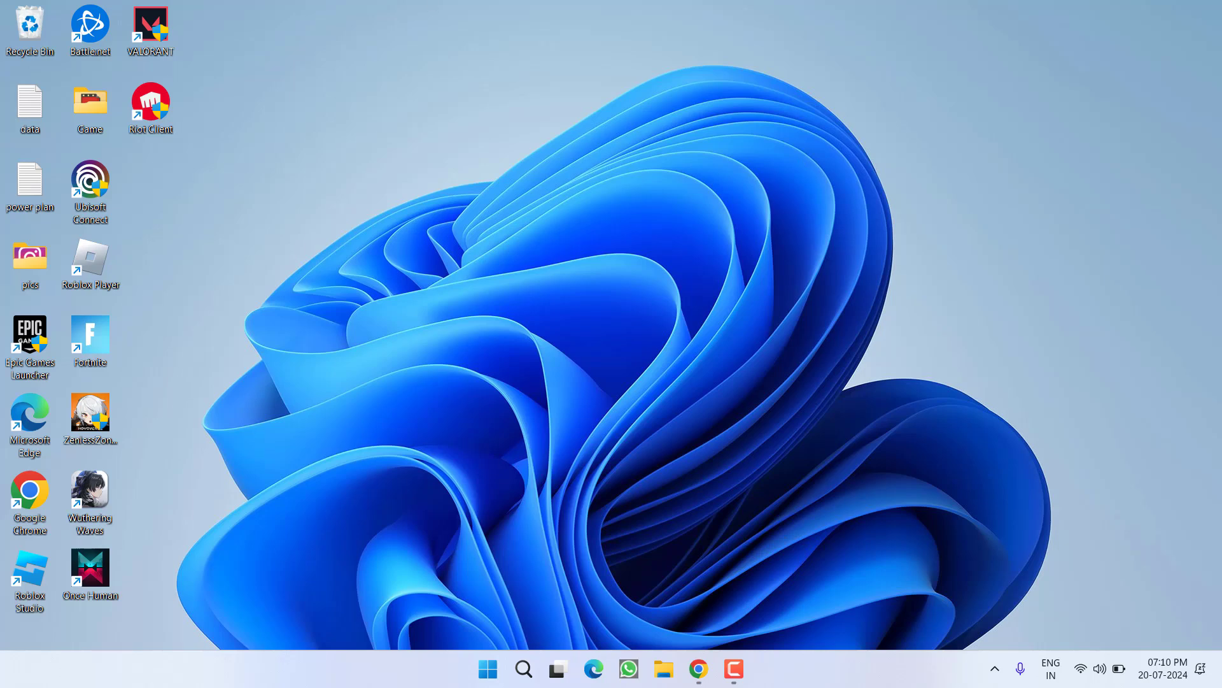
- Open Task Manager from the taskbar and end the Riot Client (32 bit) process
right_click(869, 675)
click(920, 606)
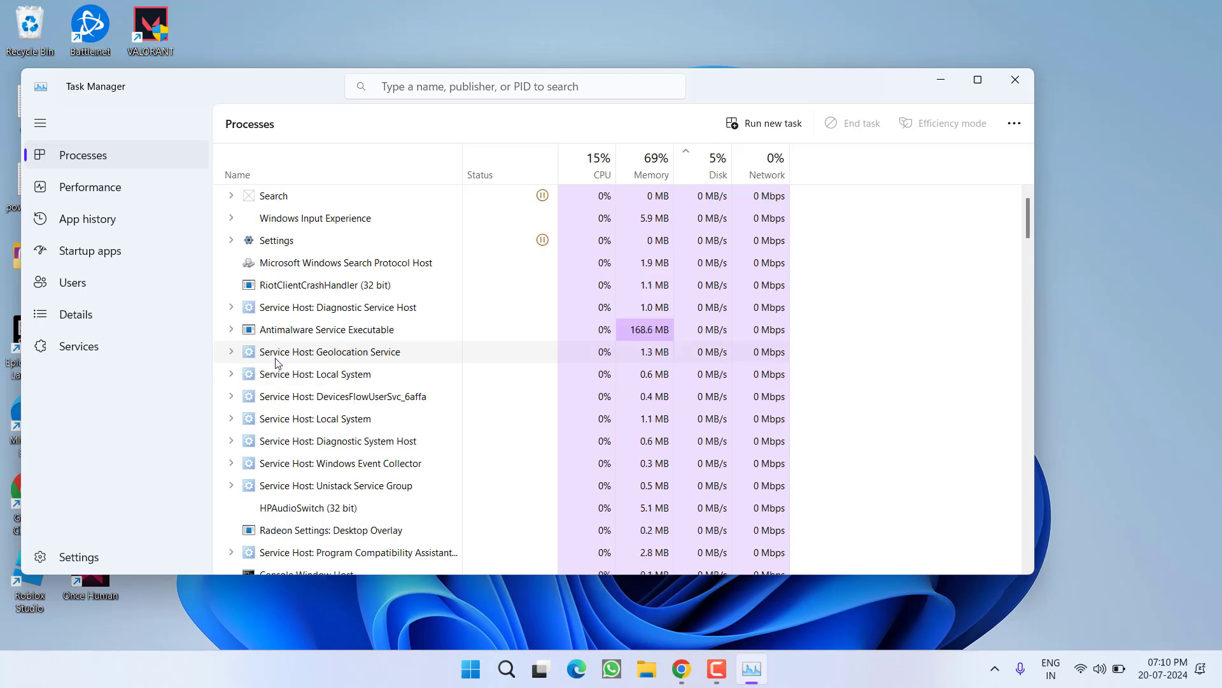
click(283, 360)
scroll(322, 385, down, 10)
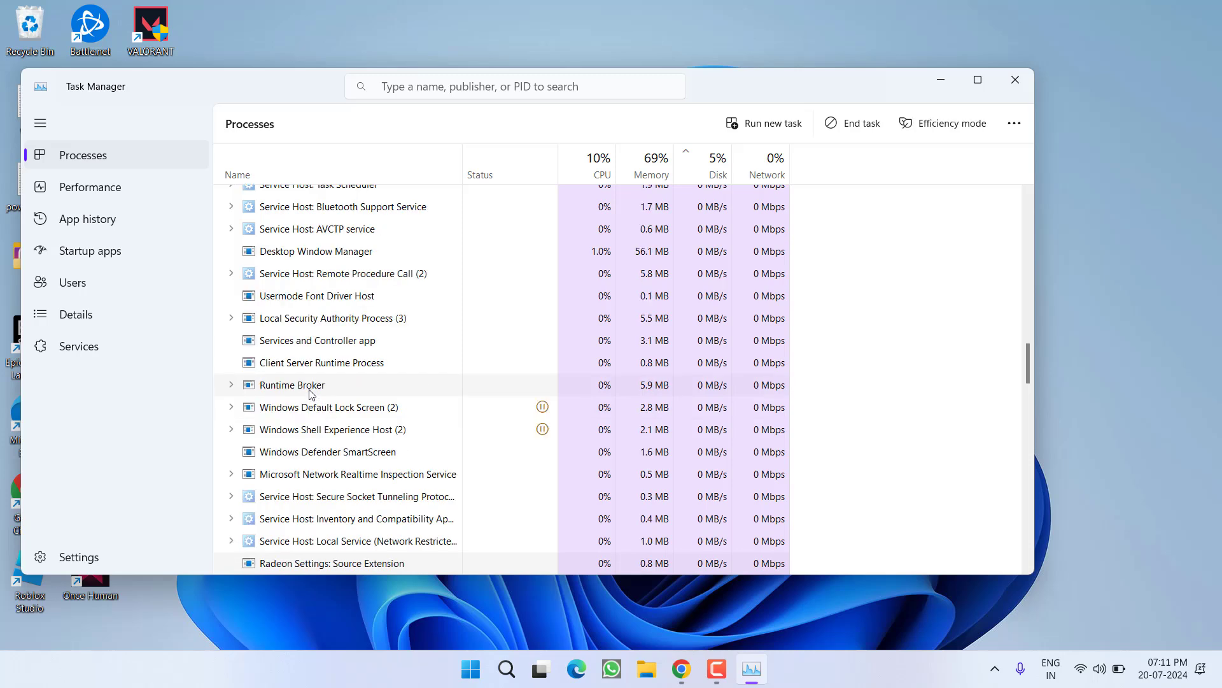
scroll(313, 390, down, 2)
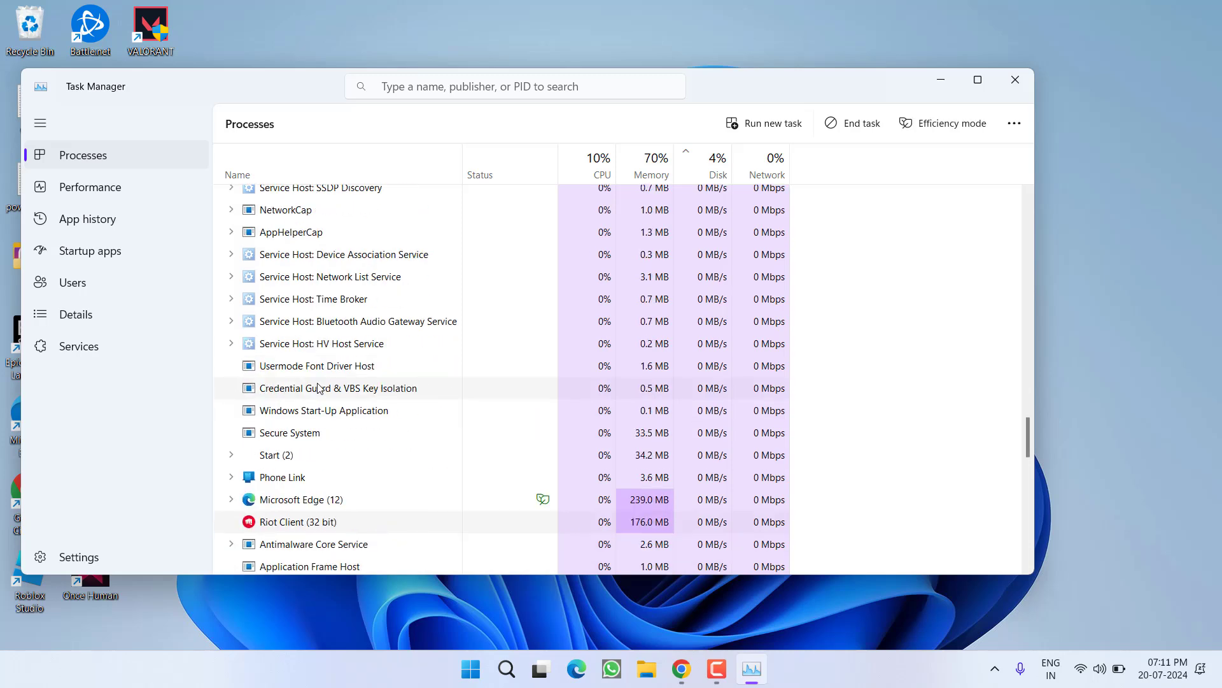
right_click(287, 523)
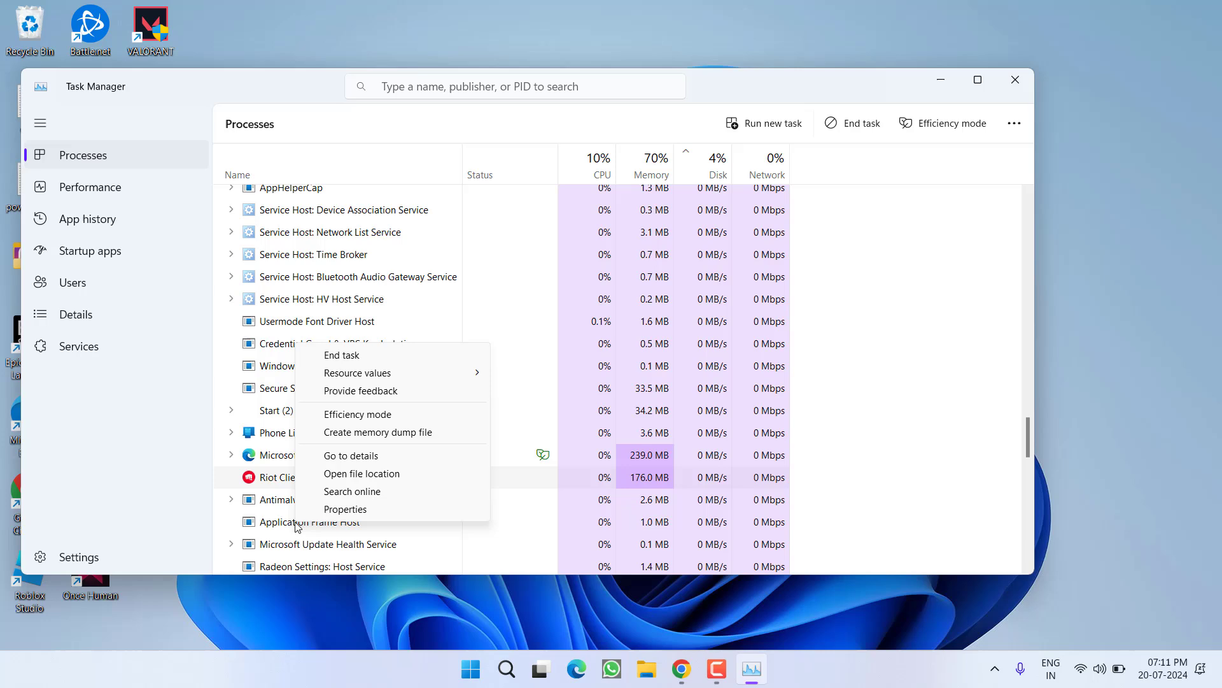
click(342, 355)
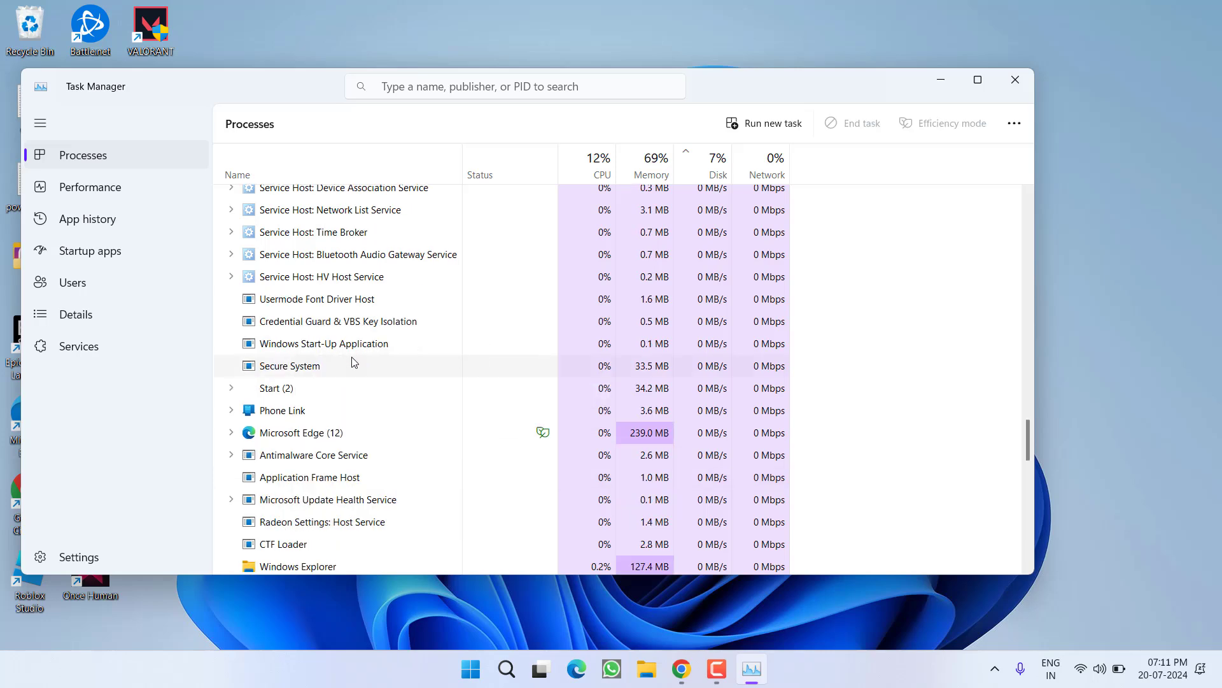
- Scroll back through the process list and dismiss another process's menu without ending it
scroll(355, 365, up, 4)
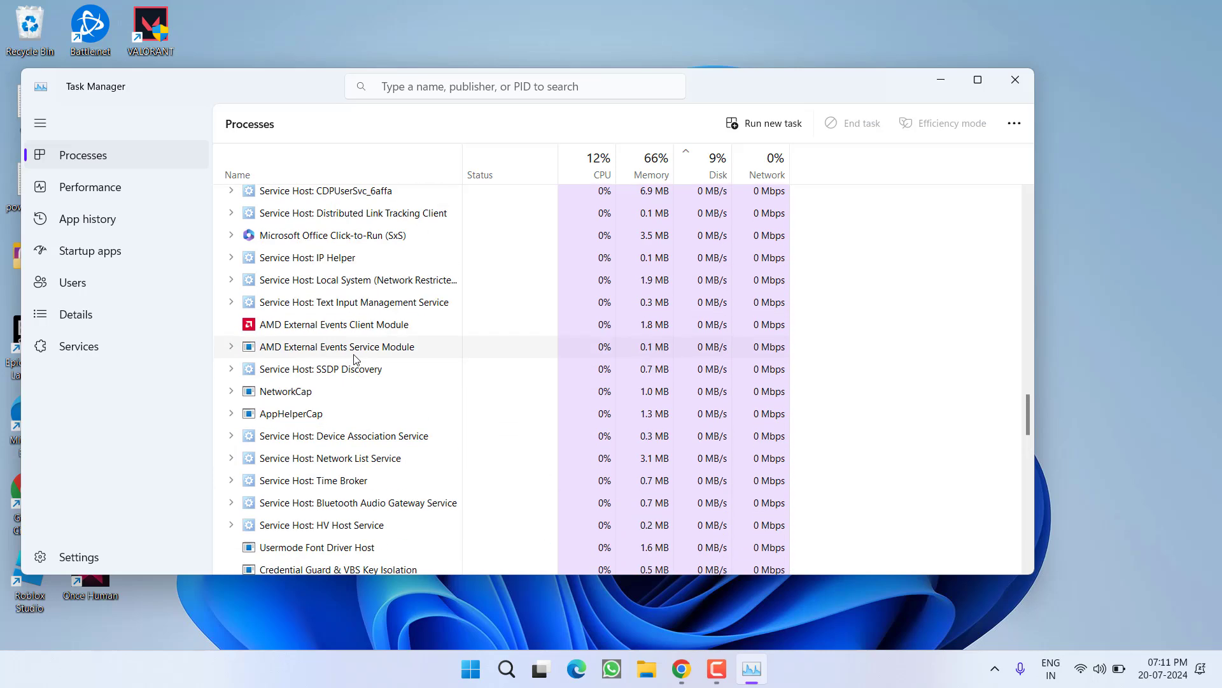
scroll(343, 364, up, 10)
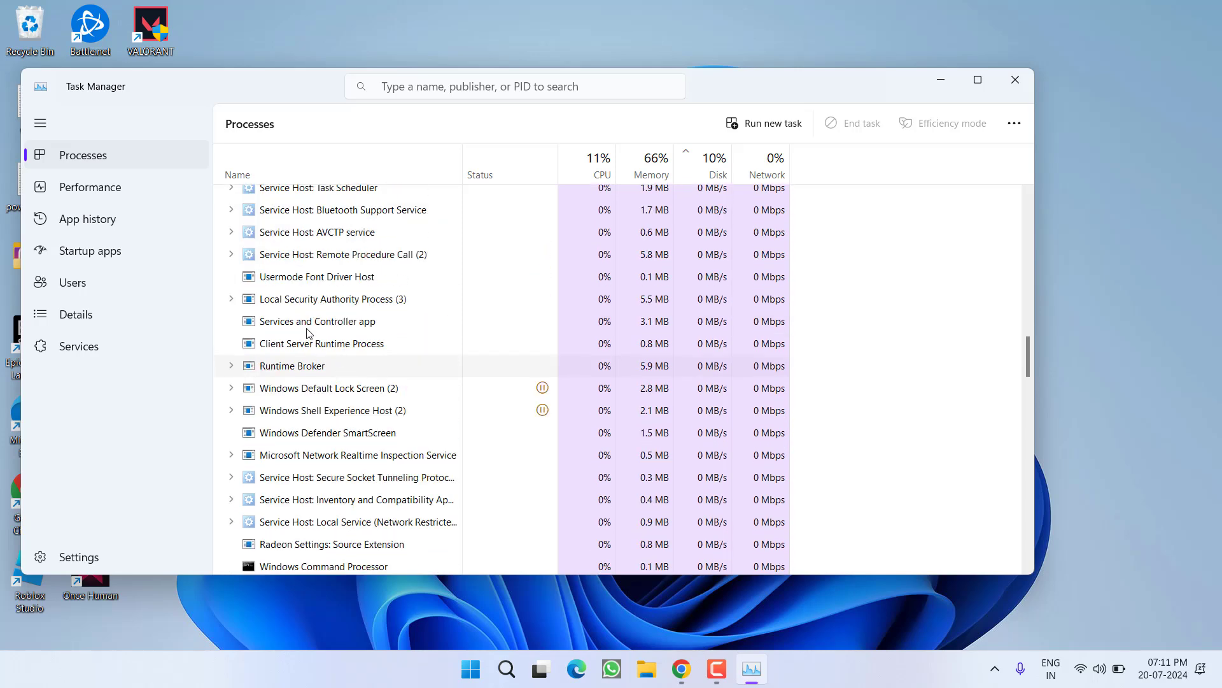
right_click(288, 290)
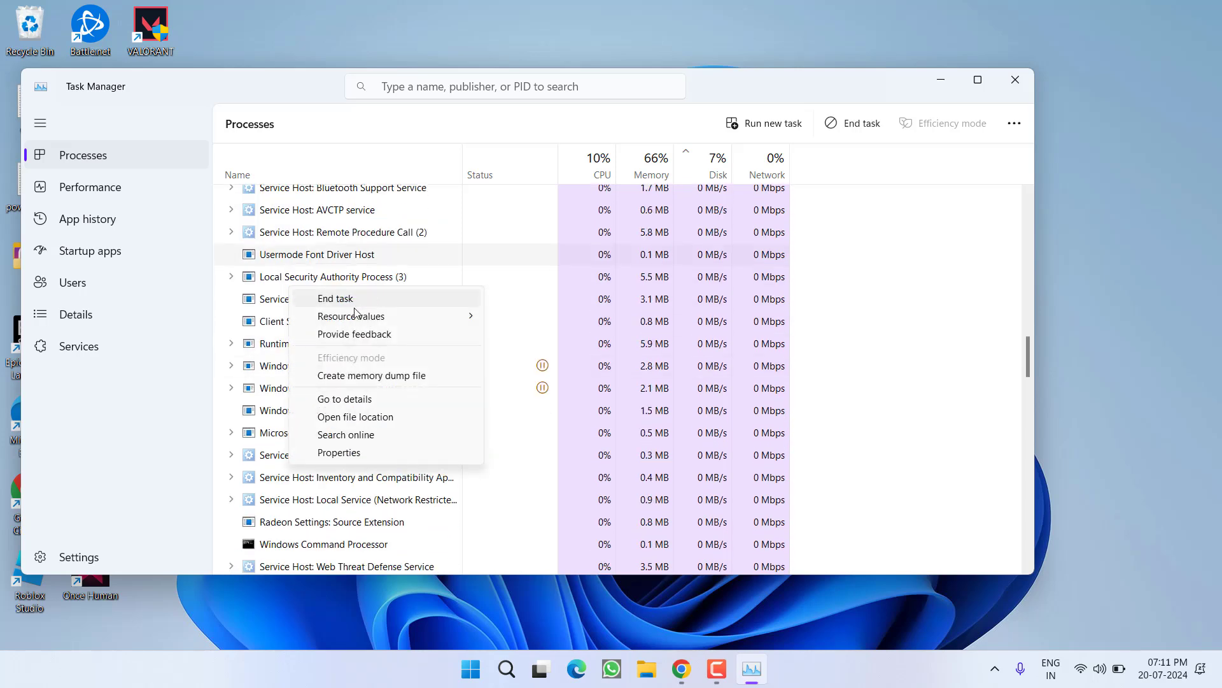
click(283, 522)
scroll(376, 468, up, 2)
scroll(376, 468, up, 5)
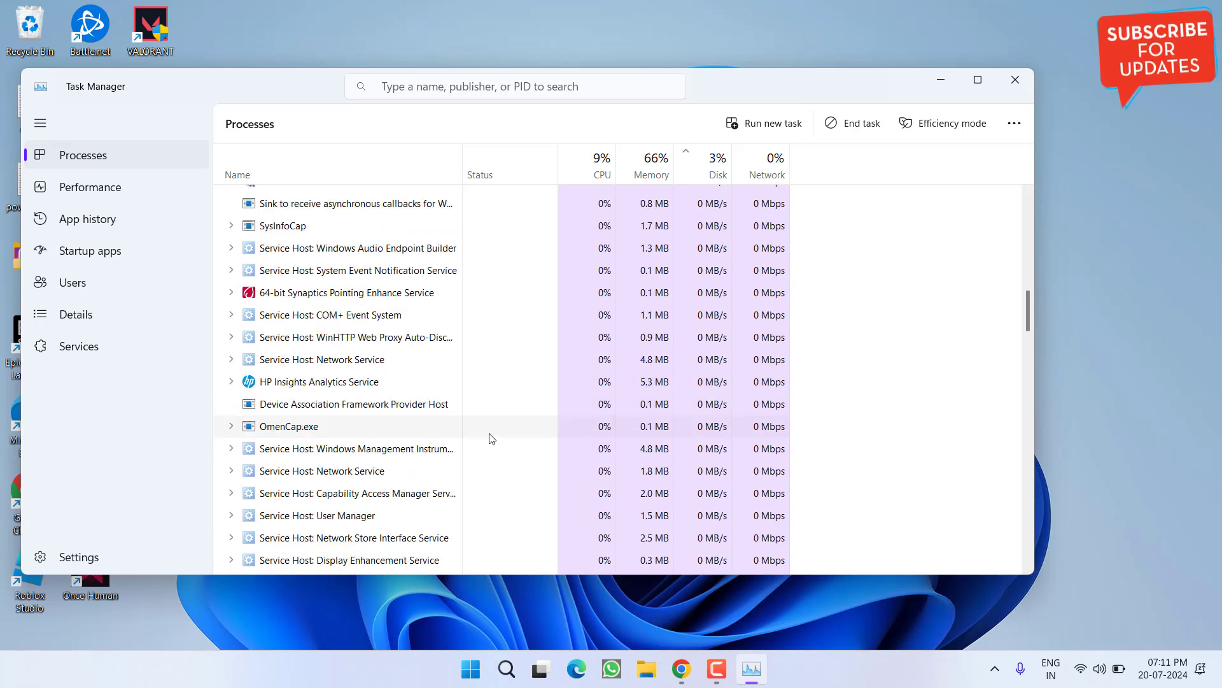
scroll(489, 439, down, 1)
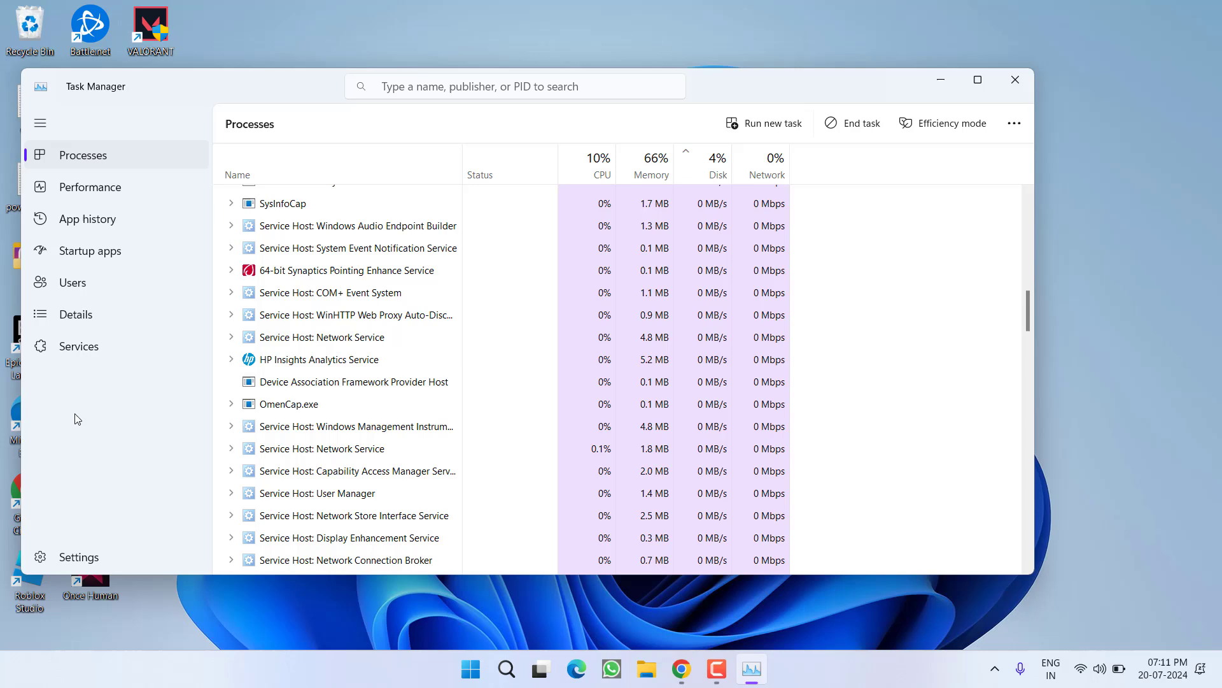
- Locate the vgc service on the Services page and confirm it is Stopped
click(74, 342)
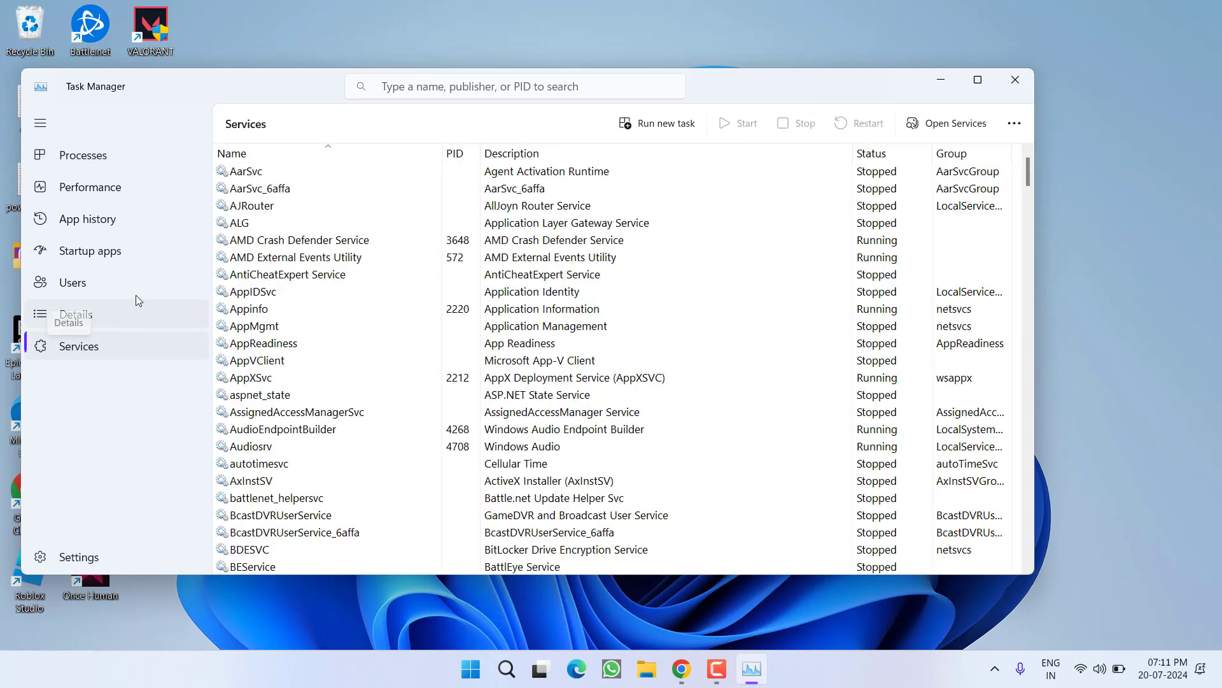
key(v)
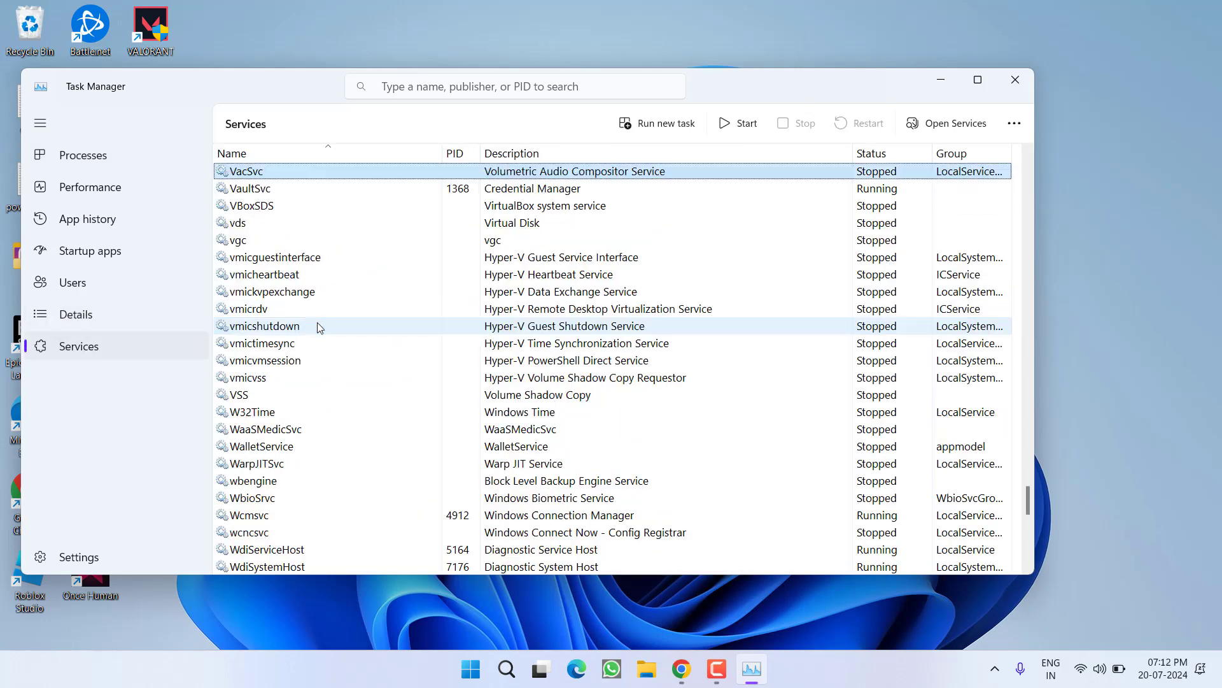
click(252, 245)
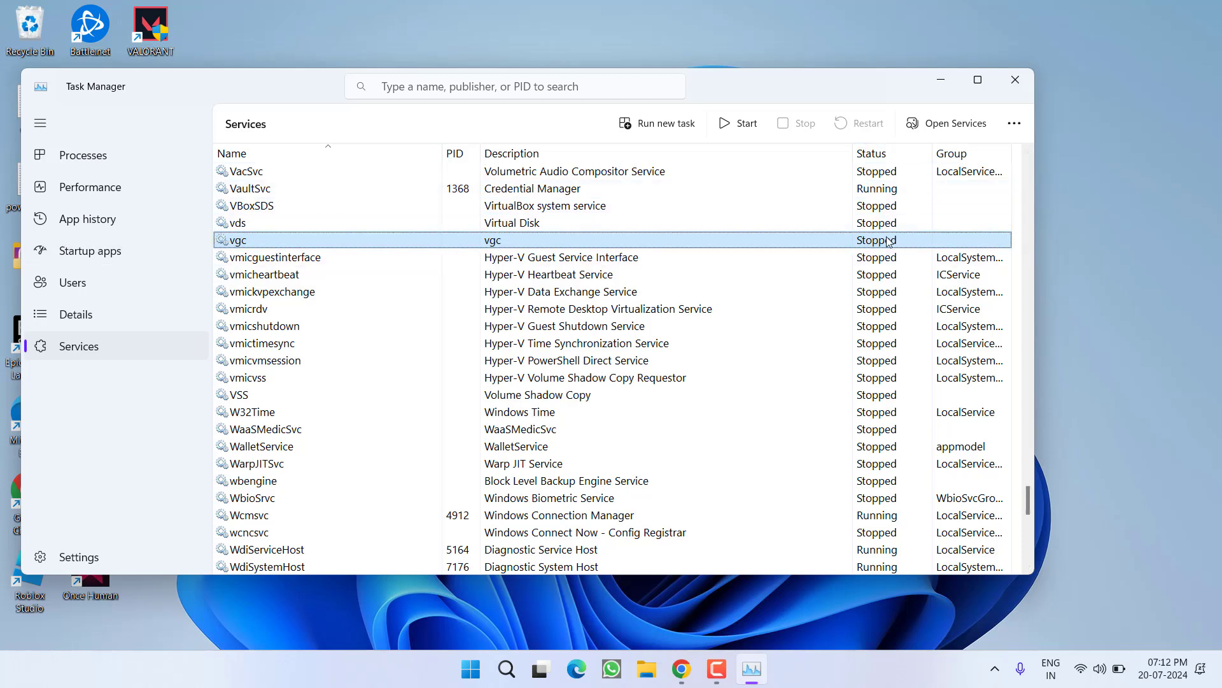
right_click(258, 247)
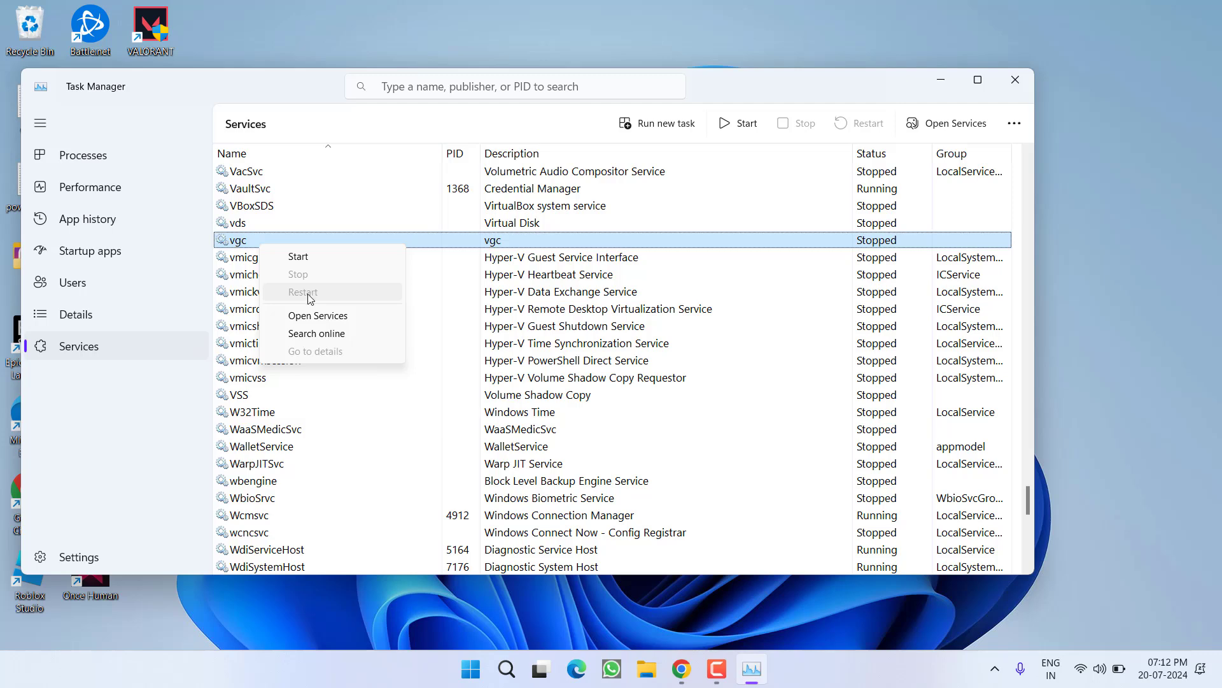
click(318, 232)
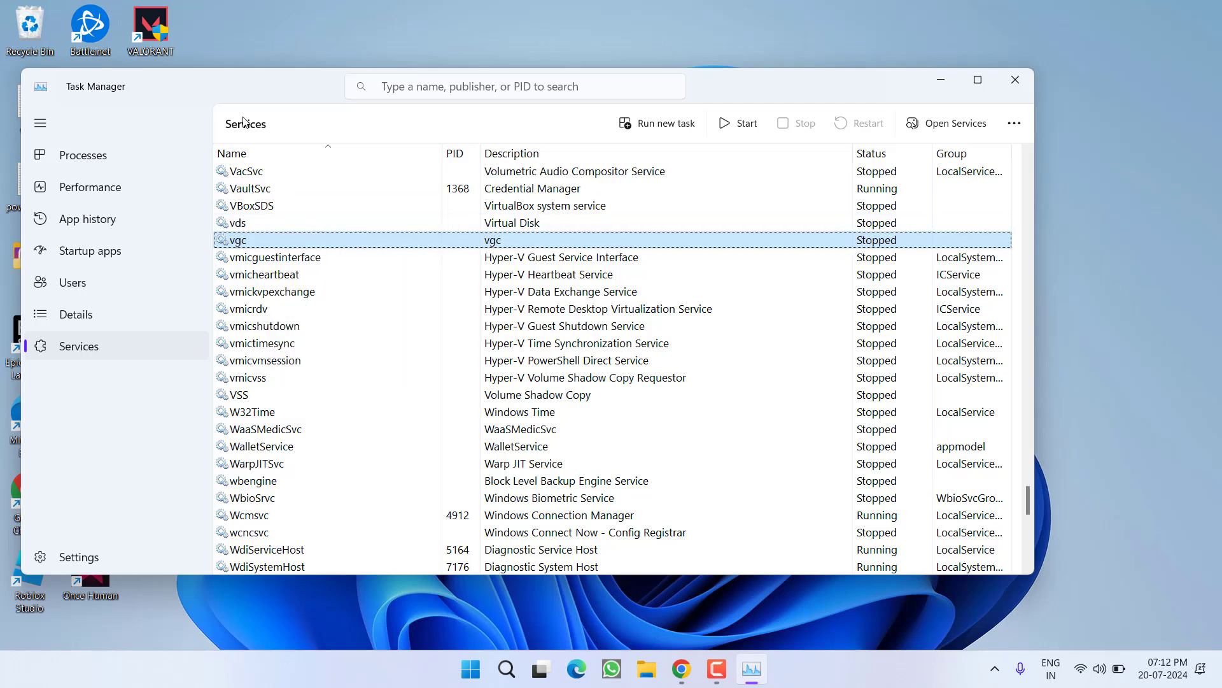
- Move Task Manager aside and launch VALORANT from its desktop shortcut
drag(248, 89, 372, 153)
click(150, 103)
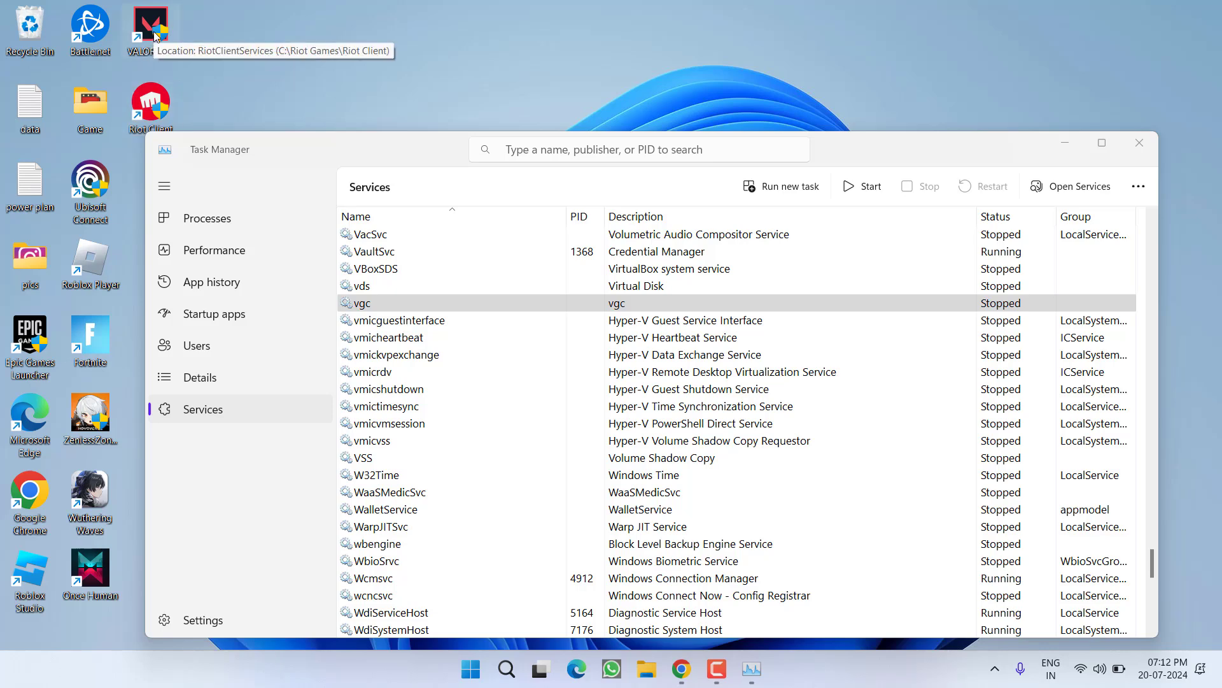
double_click(156, 35)
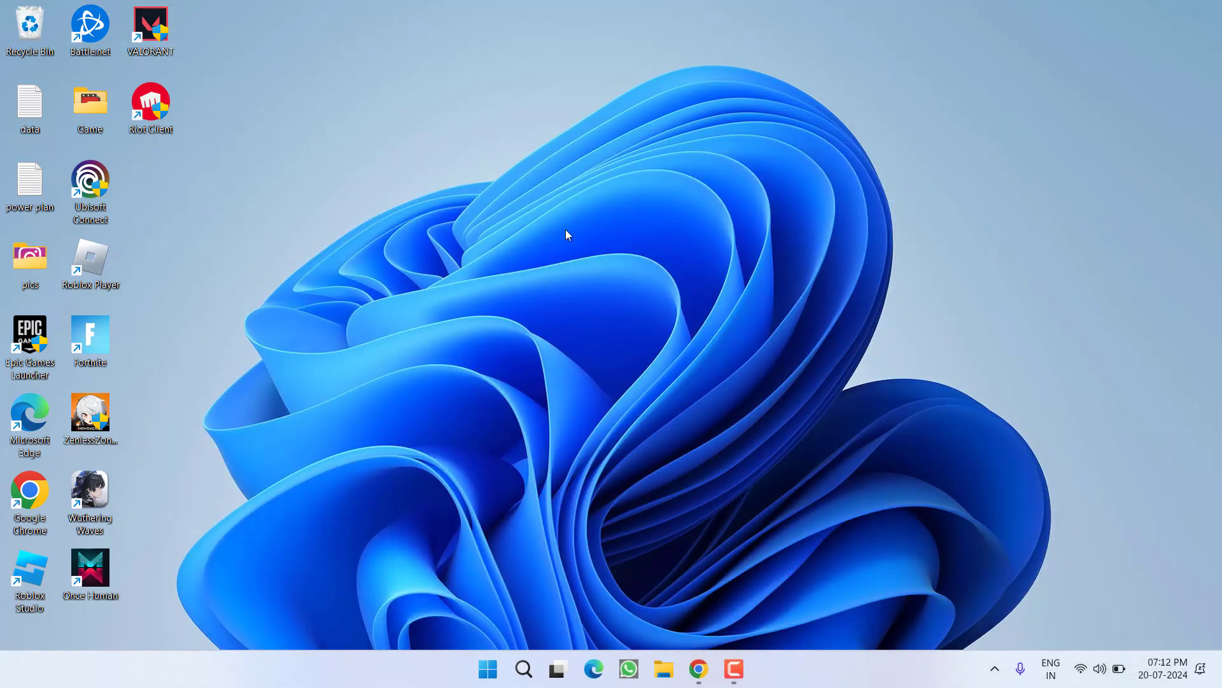
- Toggle Wi-Fi off and back on under Network & internet, then close Settings
key(super+i)
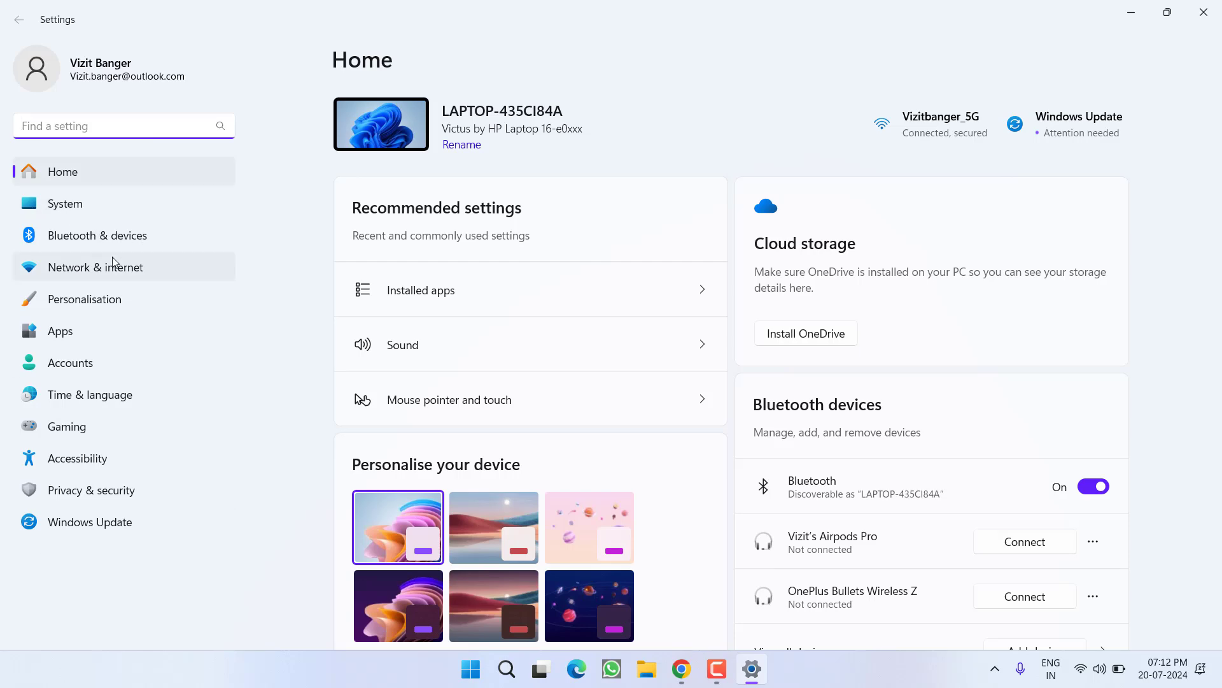
click(136, 255)
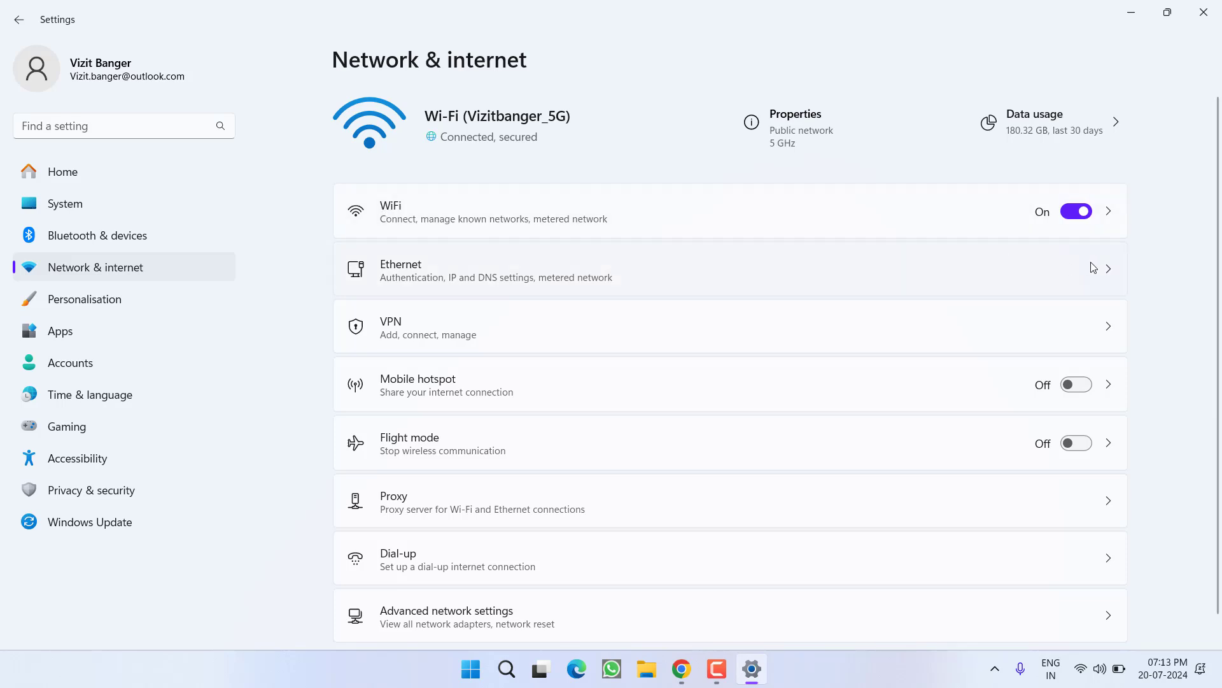
click(1076, 212)
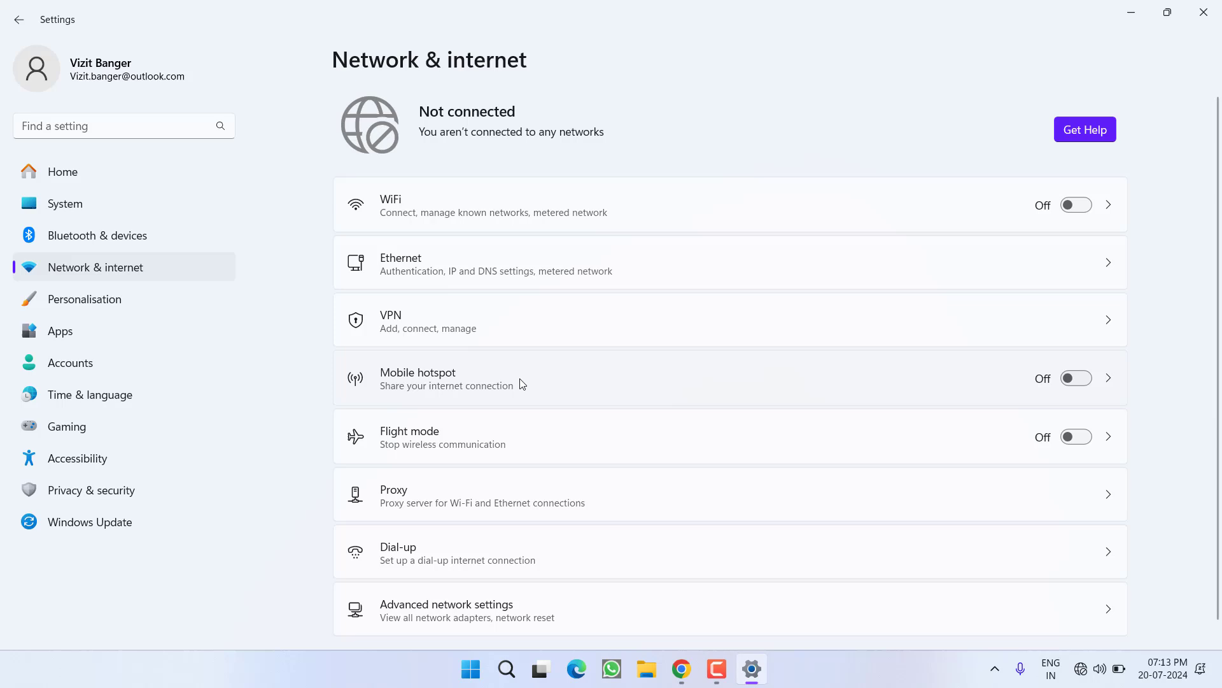
scroll(528, 387, down, 1)
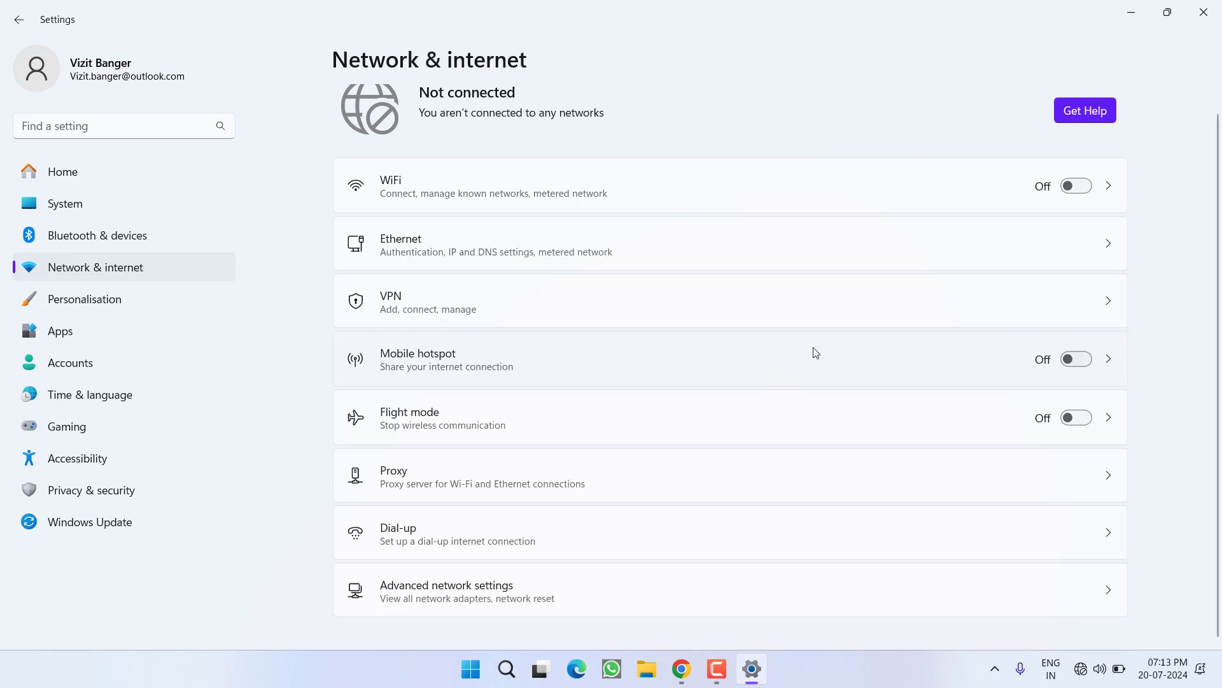
click(1075, 185)
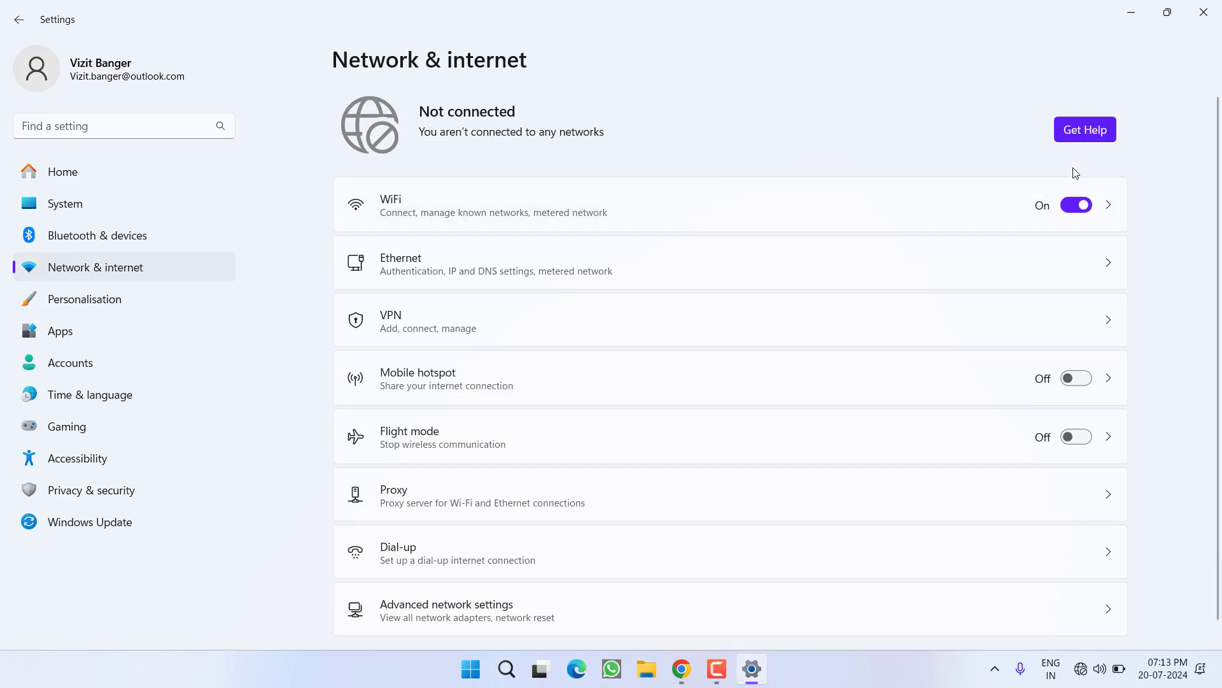
click(1207, 19)
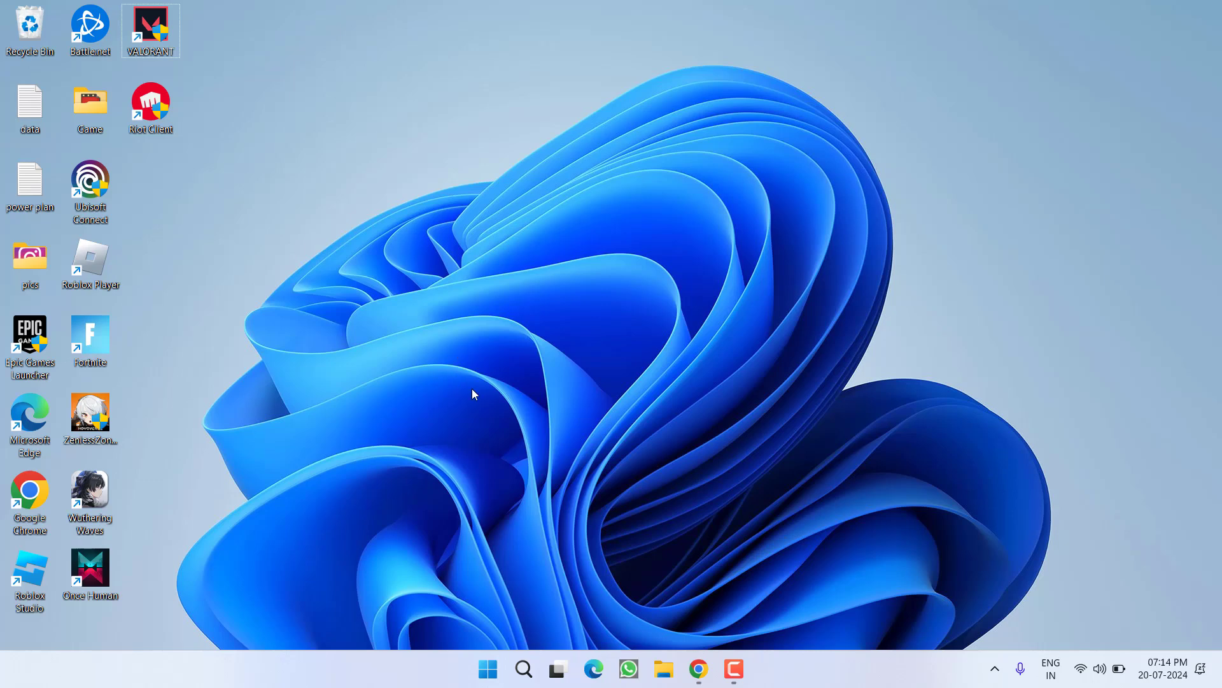
- From the 1.1.1.1 site in Chrome, save the Windows installer Cloudflare_WARP_2024.6.415.0 to the Desktop
click(698, 668)
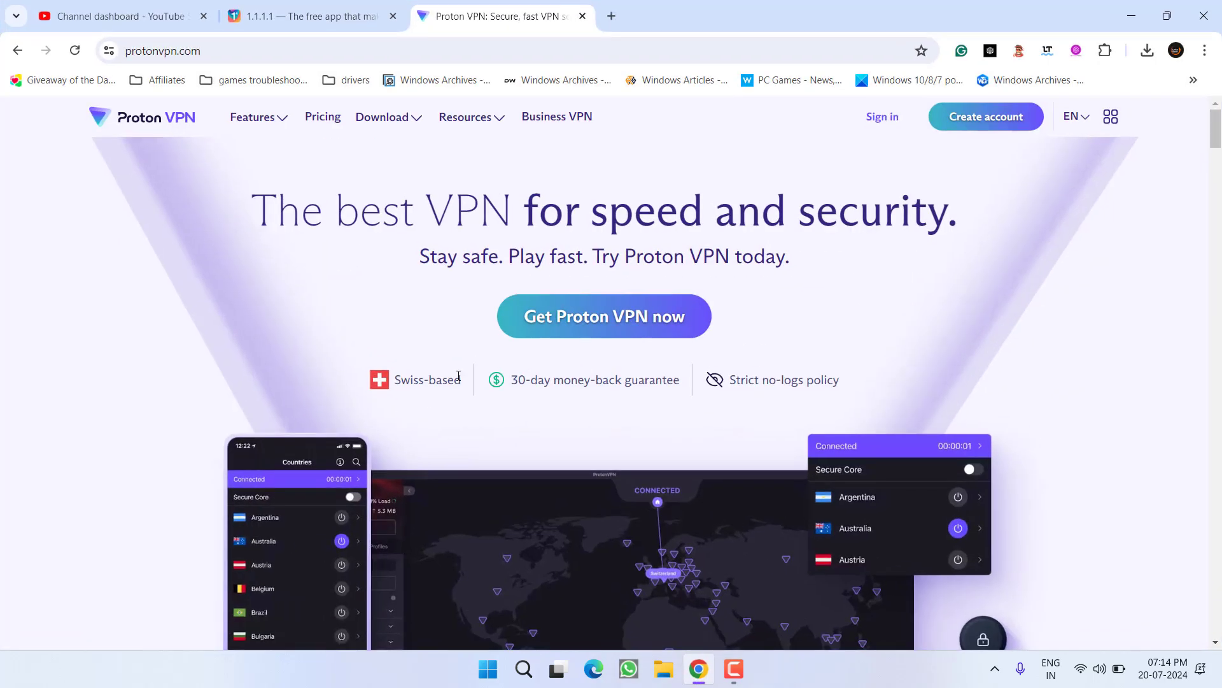
click(242, 14)
scroll(429, 349, up, 3)
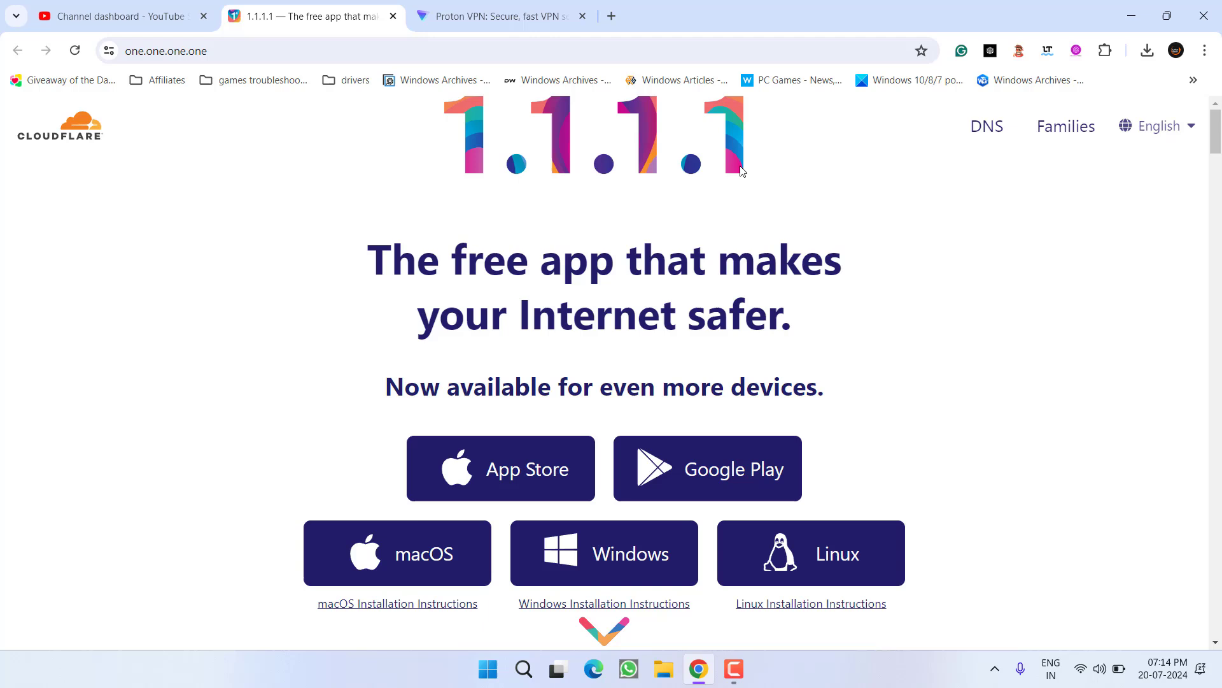
scroll(730, 190, down, 3)
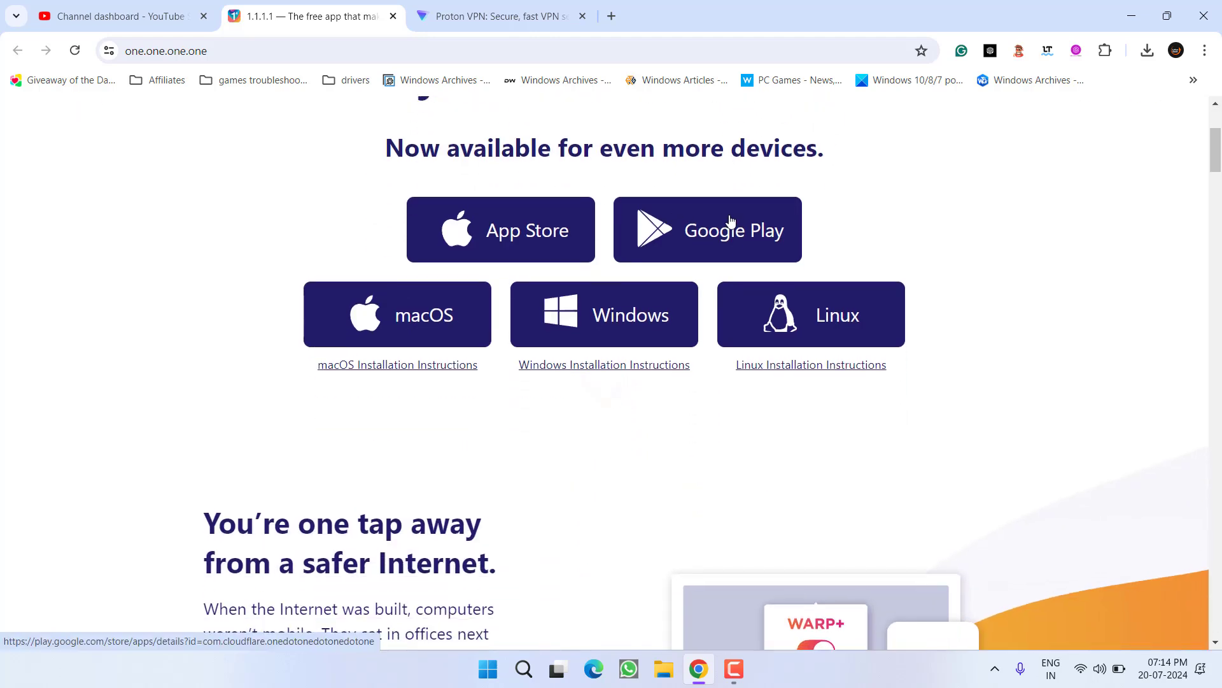
click(614, 315)
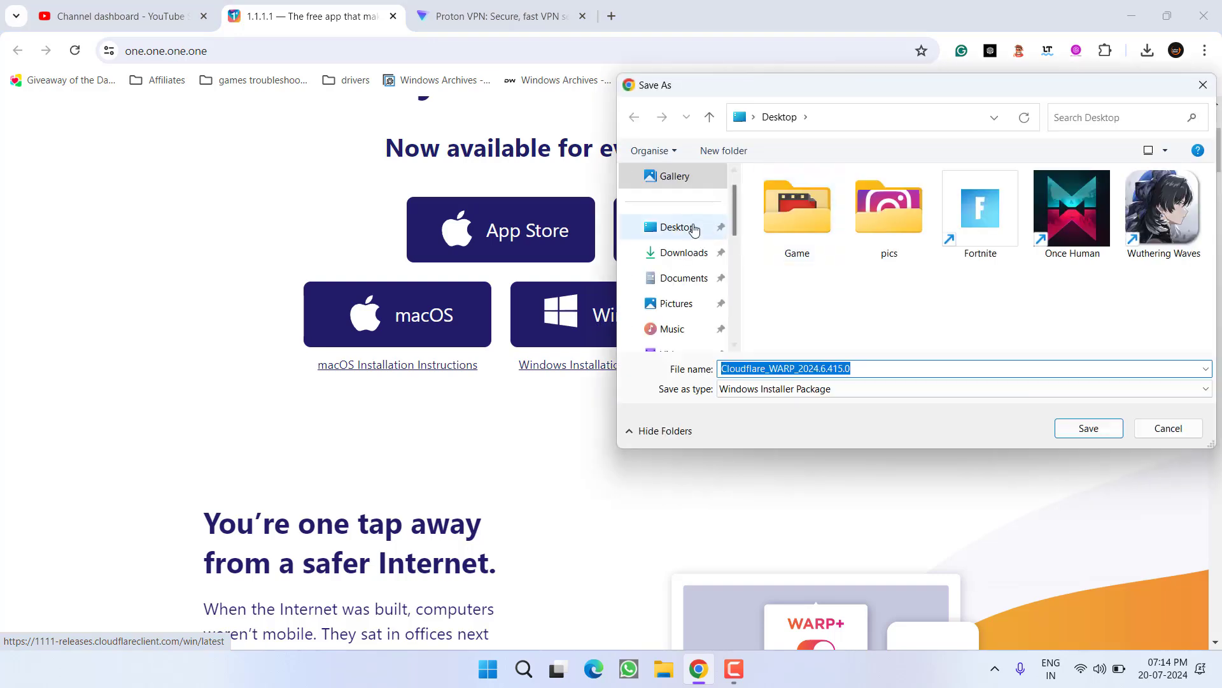
click(684, 227)
click(1086, 429)
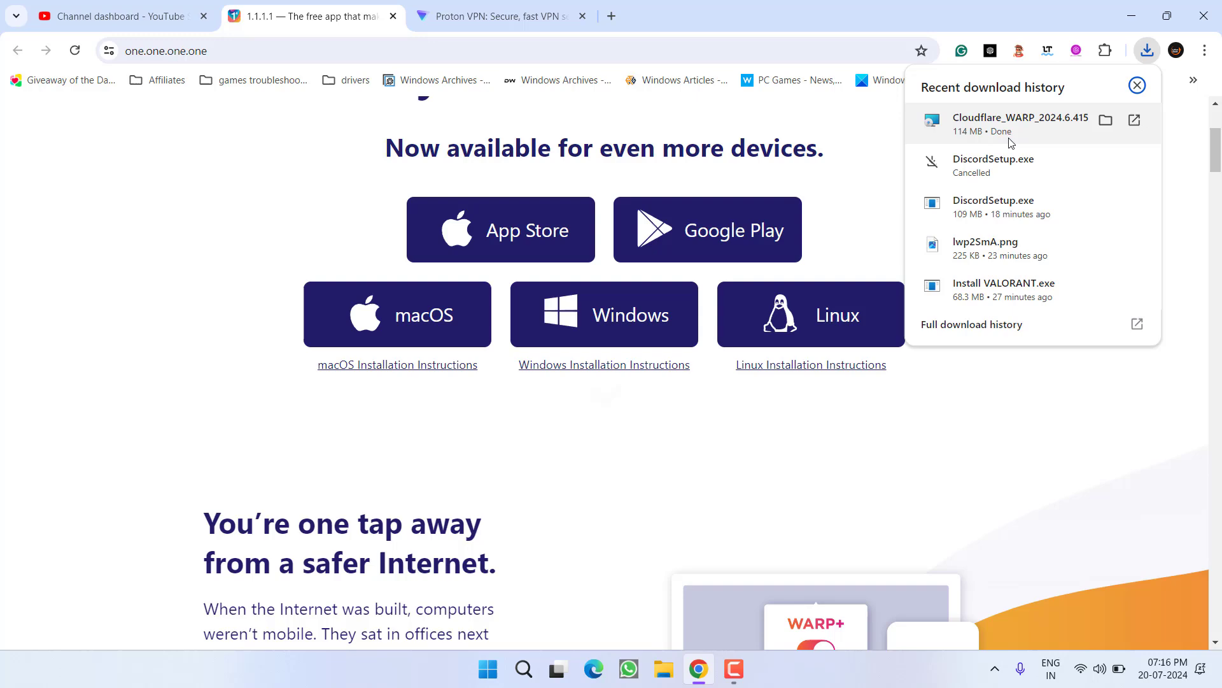
click(1011, 142)
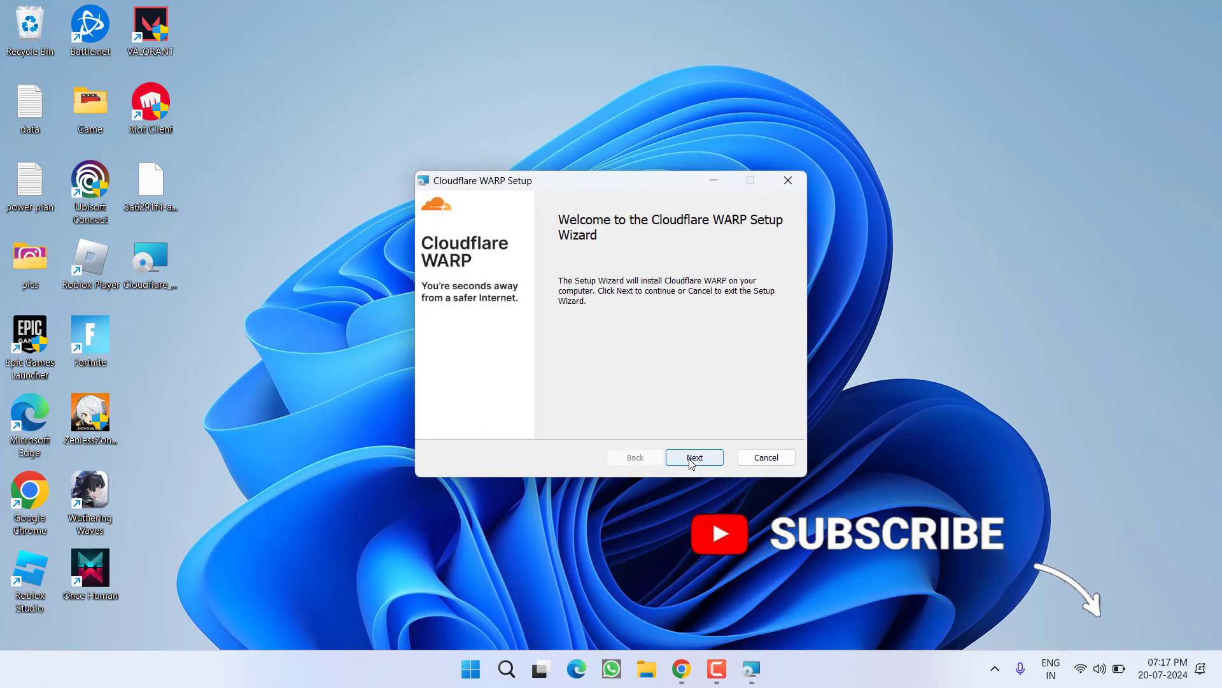
- Run the Cloudflare WARP setup through Next and Install, approve the UAC prompt, and finish
click(689, 460)
click(671, 463)
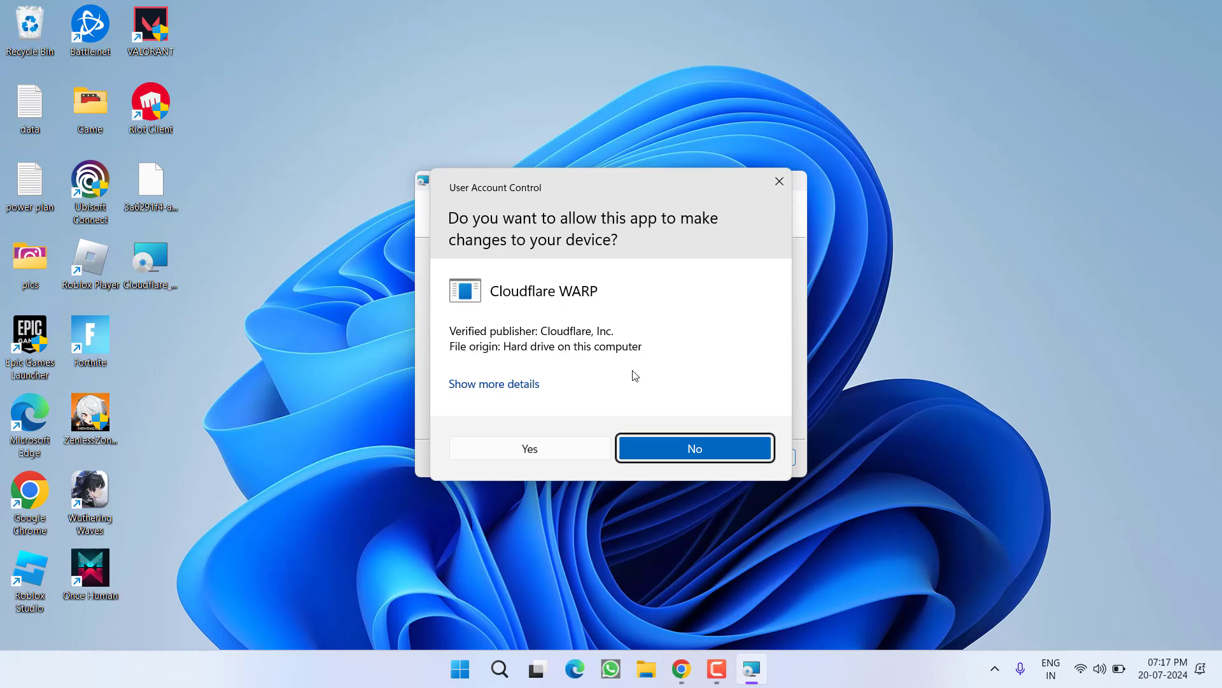
click(561, 443)
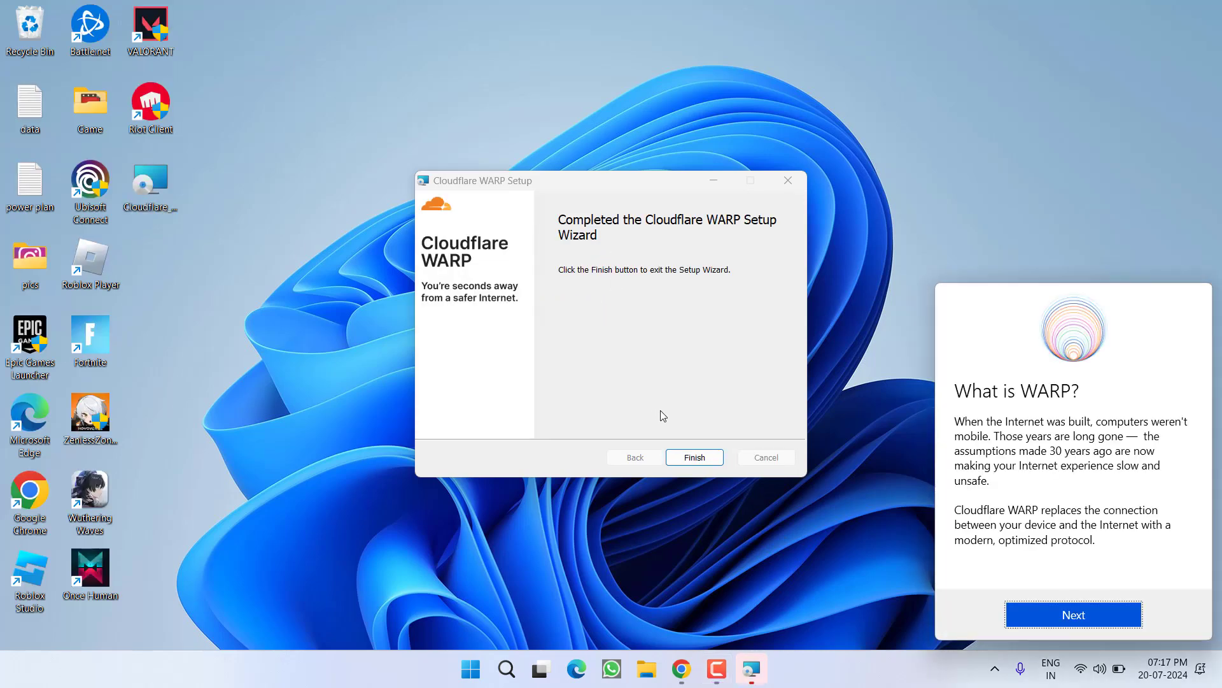
click(695, 457)
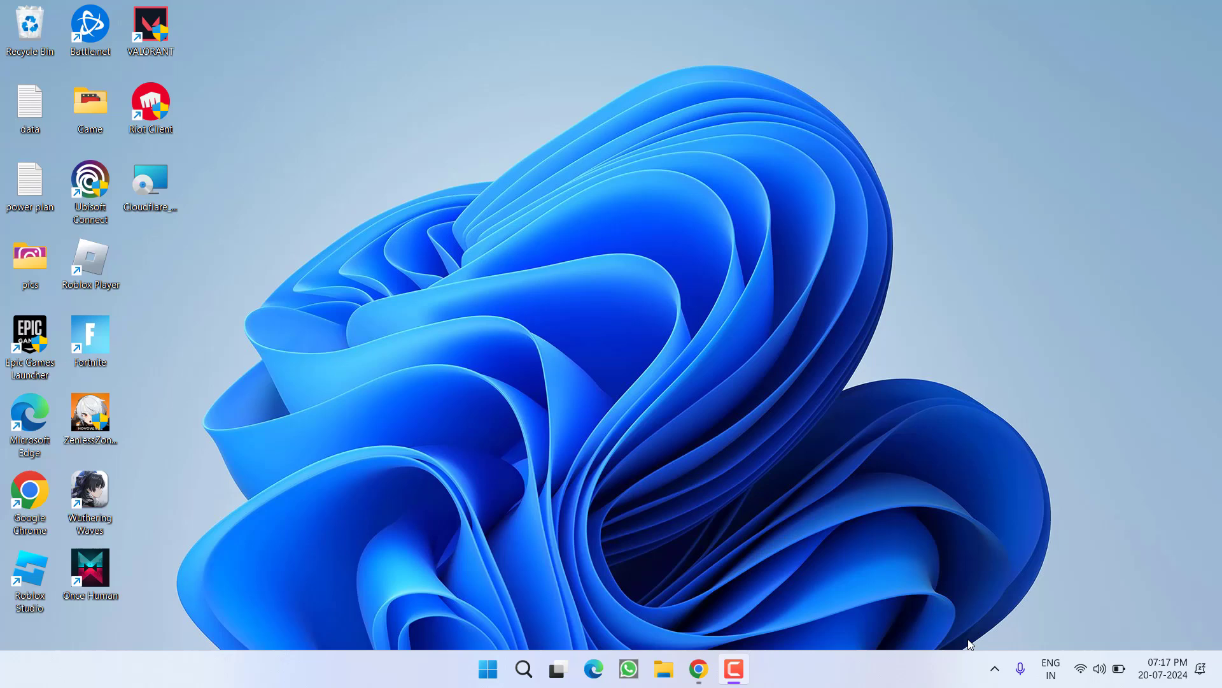
- Open WARP from the system tray, accept the intro and privacy terms, and switch WARP to Connected
click(990, 672)
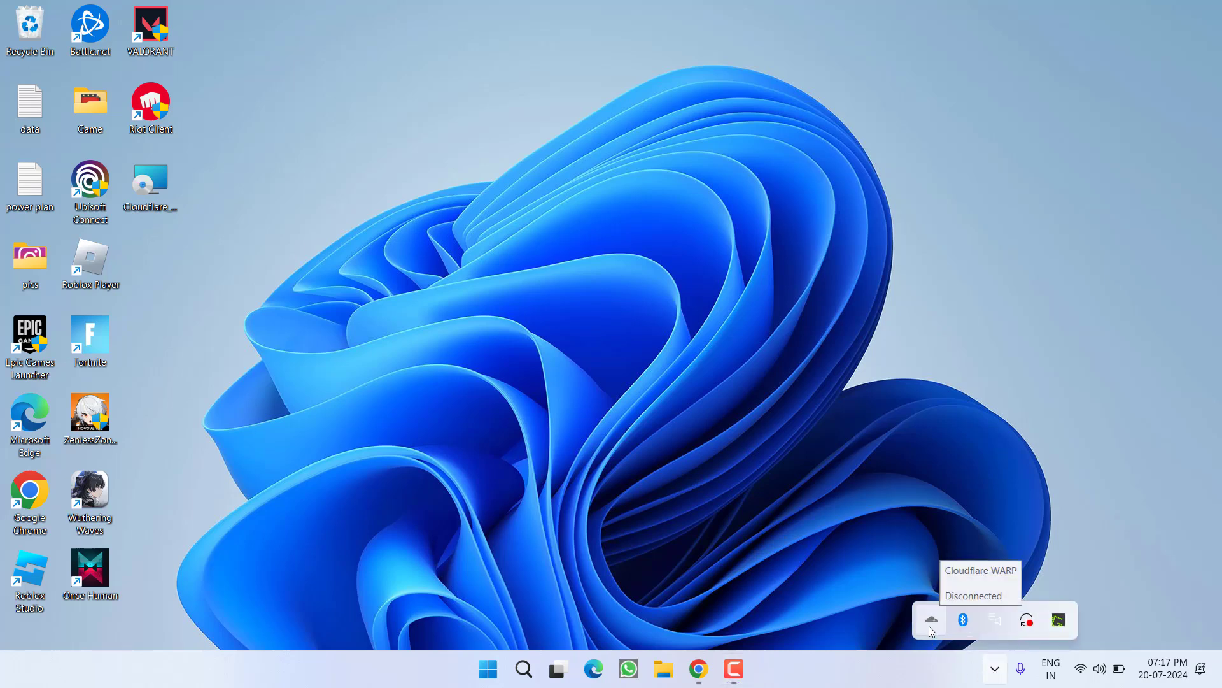
click(1114, 614)
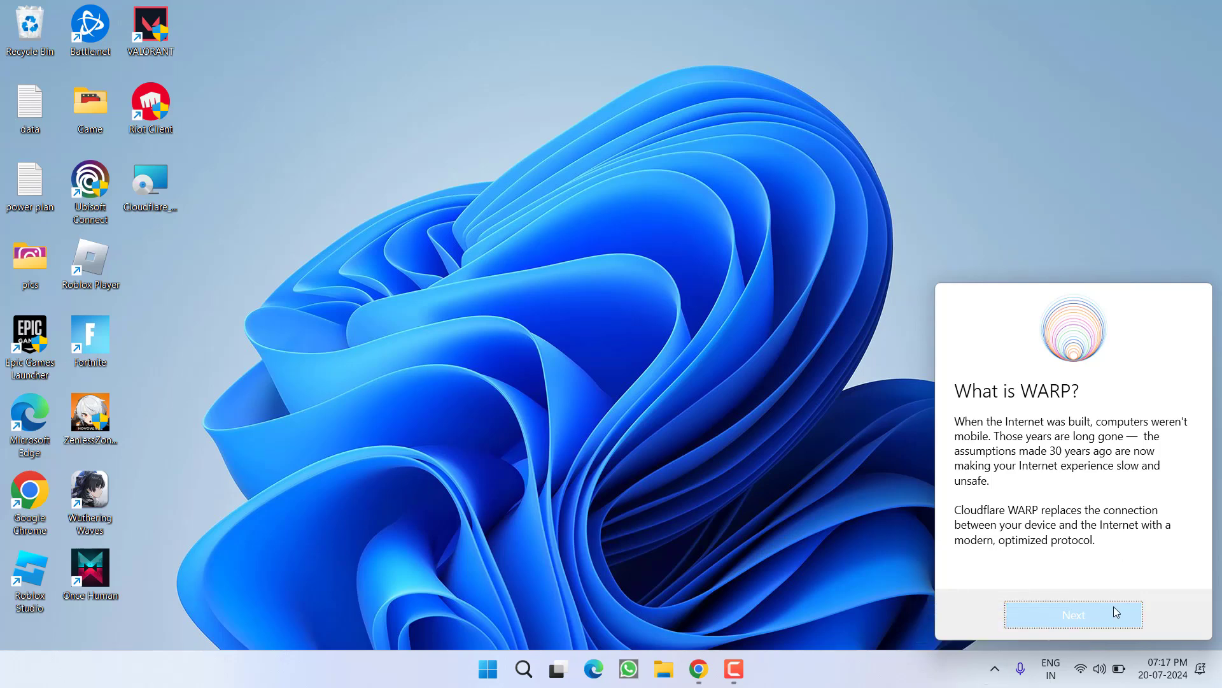
click(1117, 616)
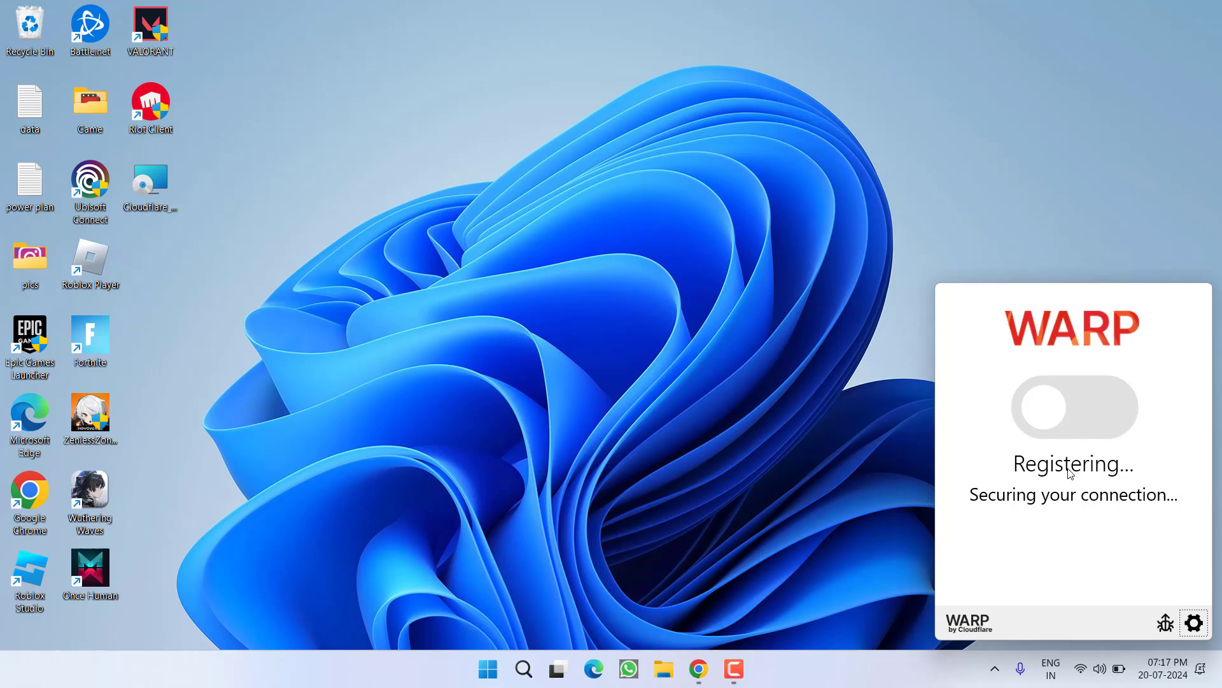
click(1098, 411)
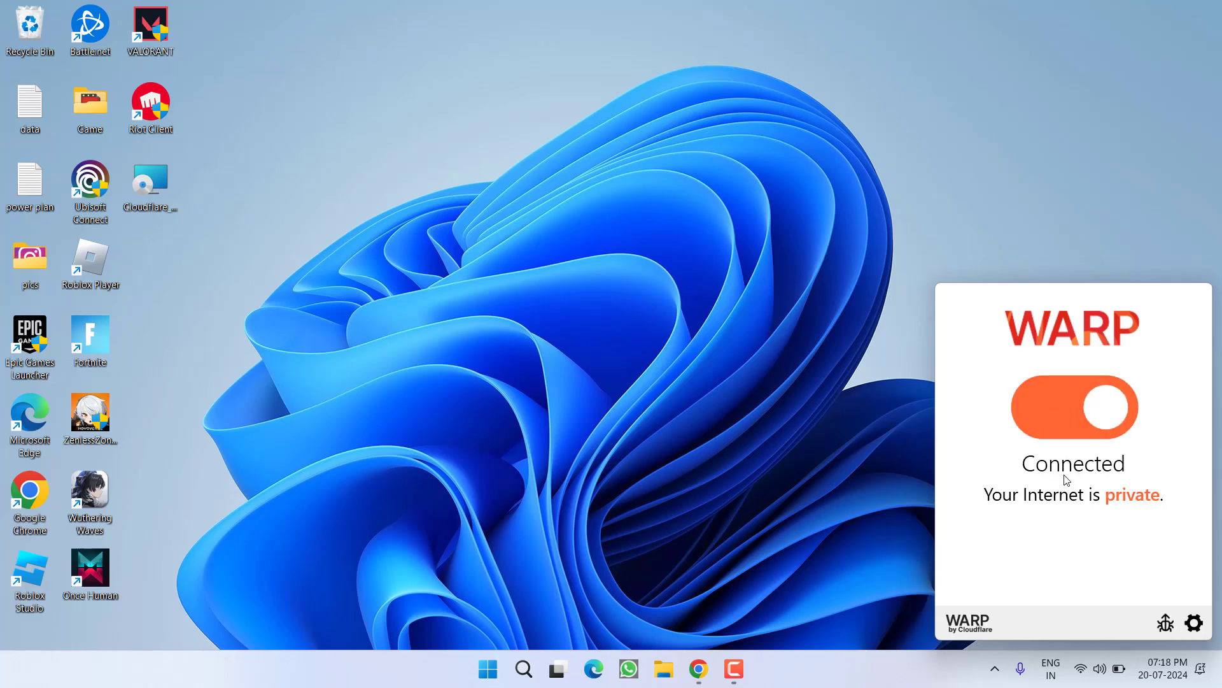
click(610, 396)
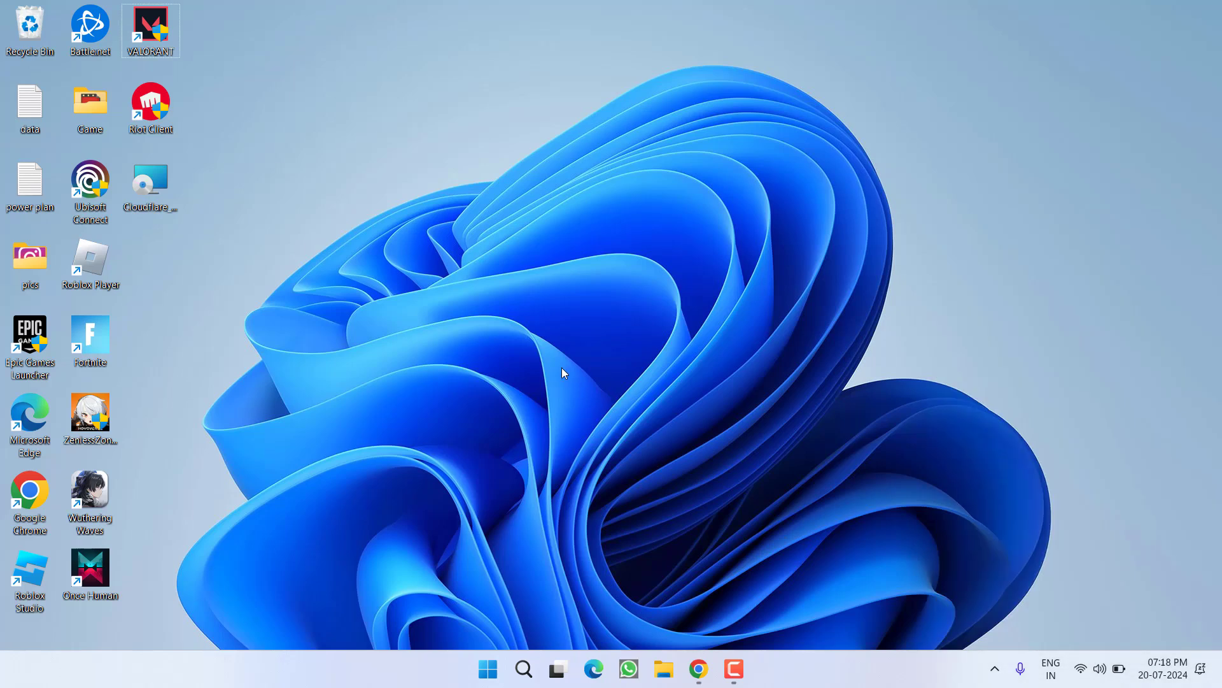